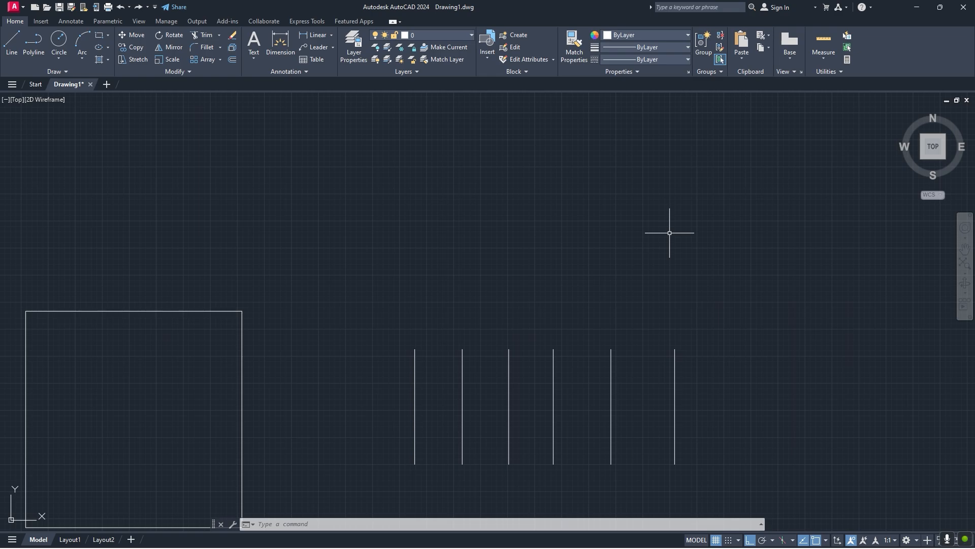
Add a linear dimension between the top endpoints of the first and second vertical lines, placed above them.
type("DLI")
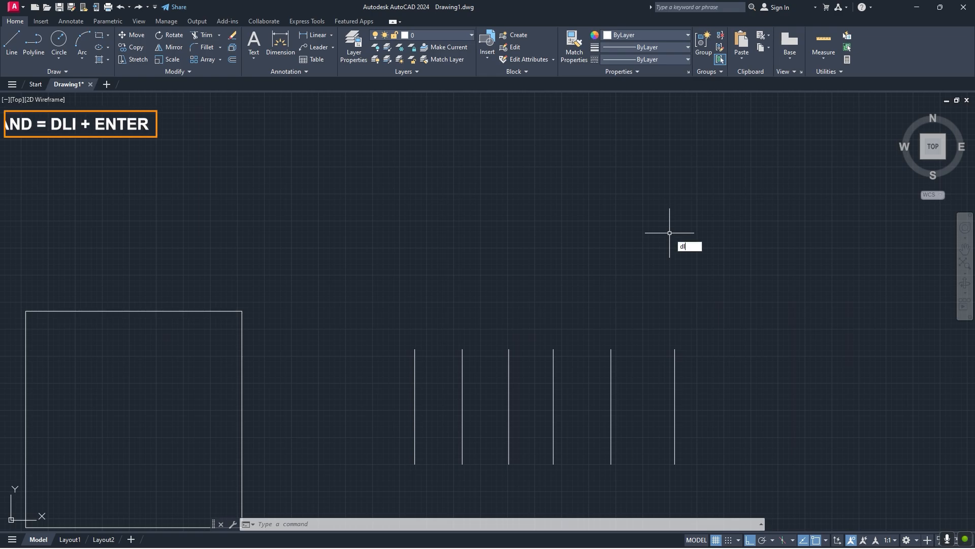
key("Return")
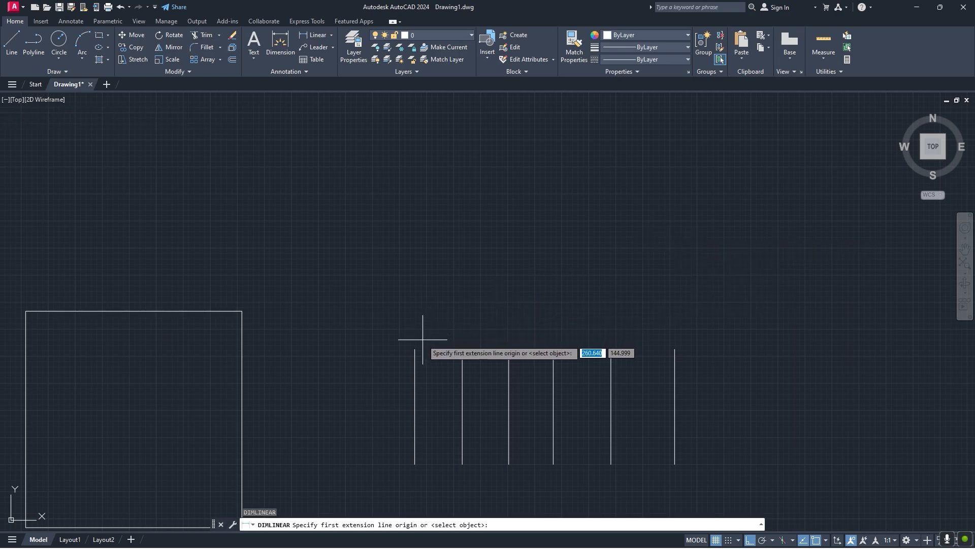
scroll(416, 347, "up", 6)
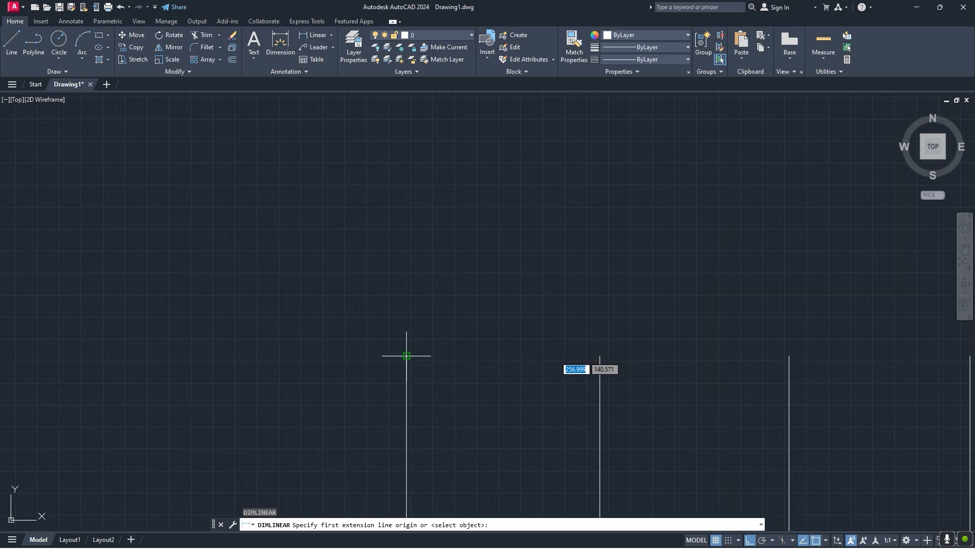
left_click(407, 355)
left_click(600, 356)
left_click(600, 309)
Add a linear dimension between the second and third vertical lines, aligned with the first dimension.
middle_click_drag(632, 360, 537, 370)
key("Return")
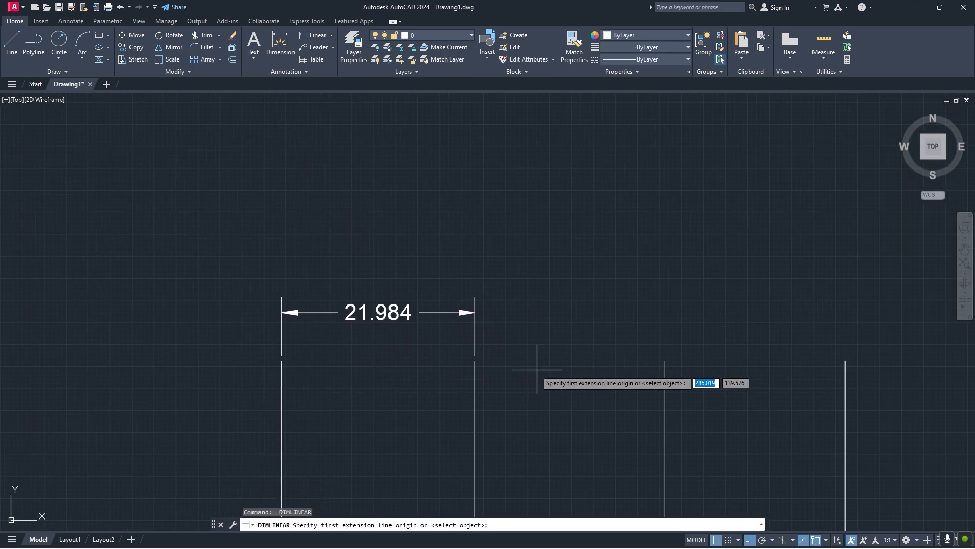
left_click(475, 361)
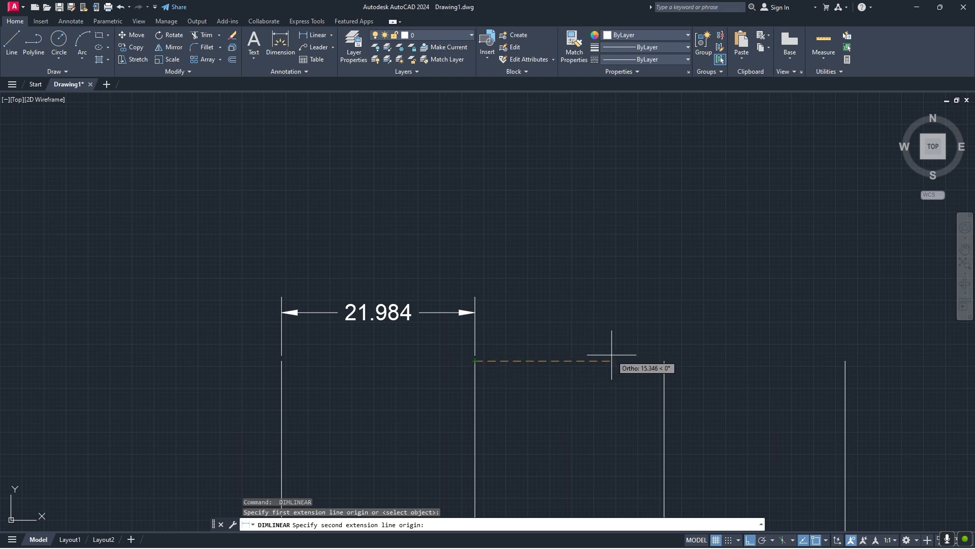
left_click(664, 360)
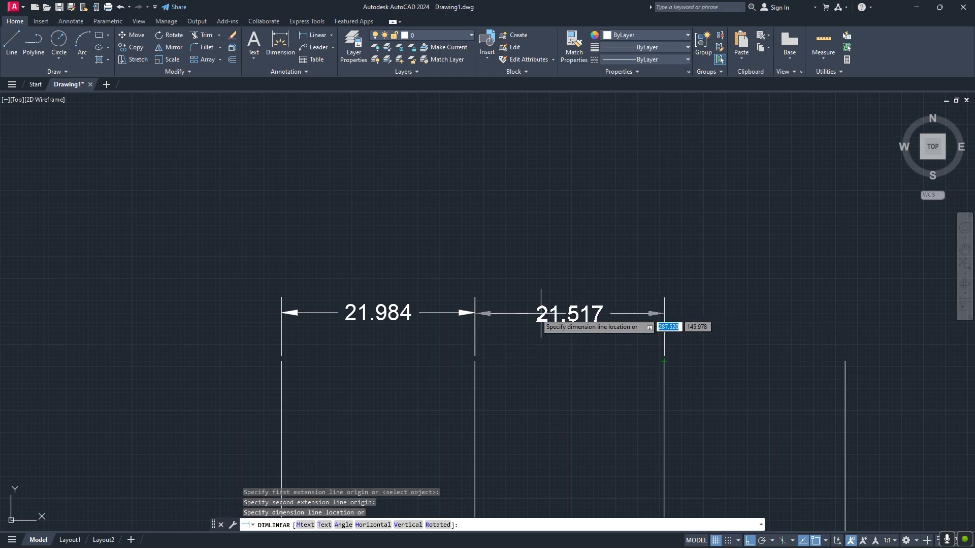
left_click(475, 312)
Add a linear dimension between the third and fourth vertical lines, in line with the preceding dimensions.
middle_click_drag(572, 359, 451, 370)
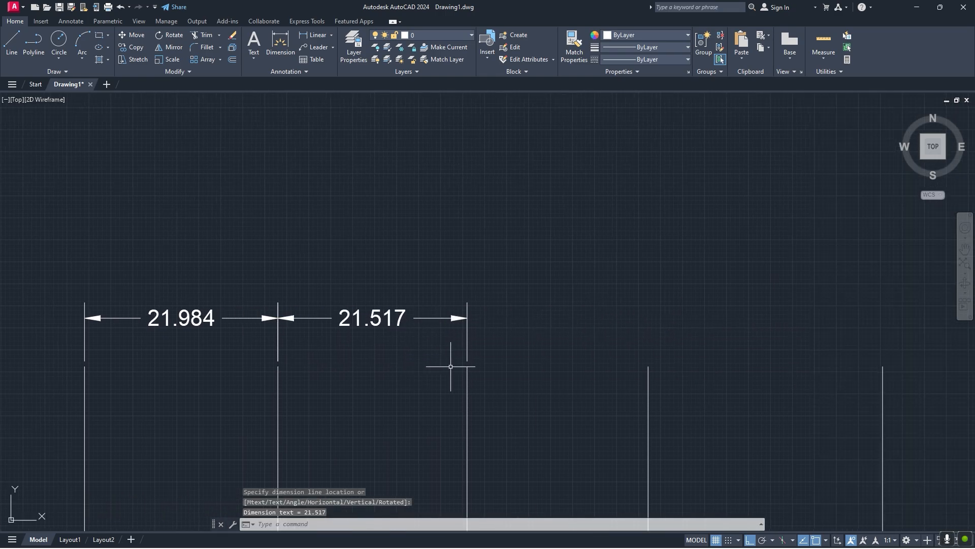
key("Return")
left_click(467, 366)
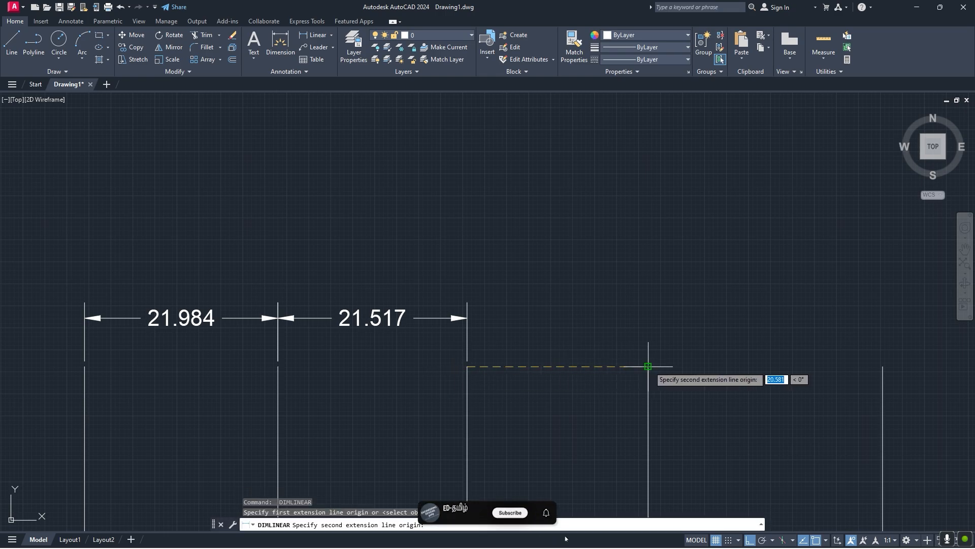
left_click(648, 366)
left_click(468, 318)
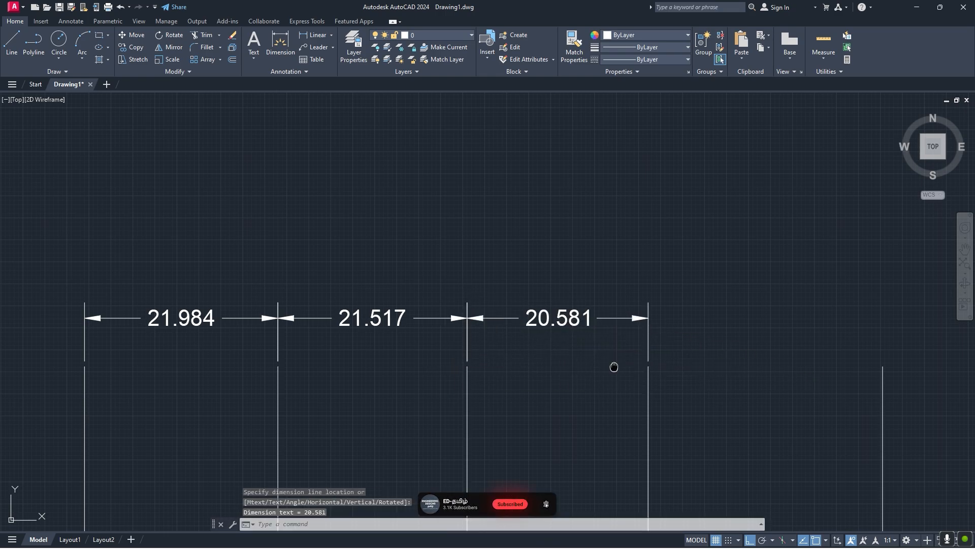
Add a linear dimension between the fourth and fifth vertical lines, in line with the preceding dimensions.
middle_click_drag(614, 366, 471, 370)
key("Return")
left_click(468, 368)
left_click(703, 368)
left_click(470, 321)
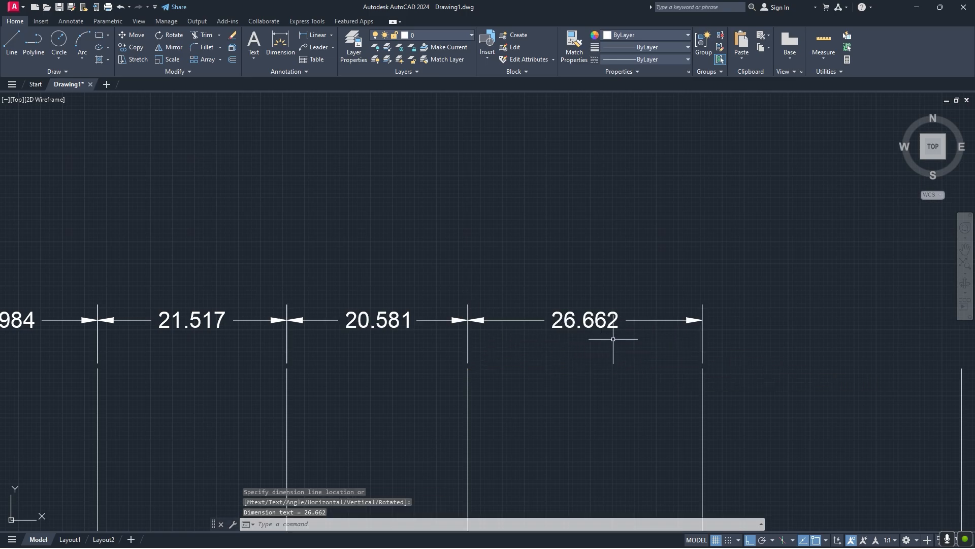
Undo the last three linear dimensions, back to the single dimension between the first two vertical lines.
scroll(609, 356, "down", 2)
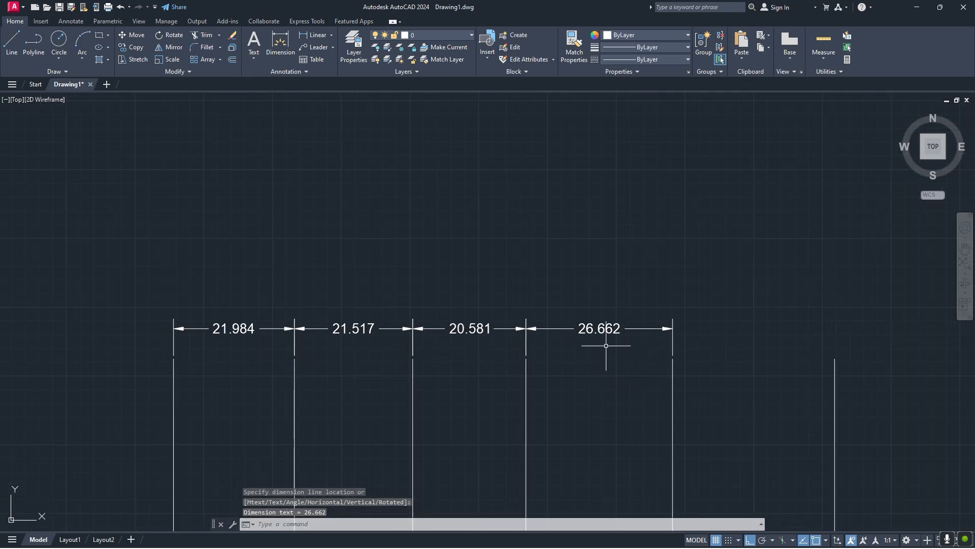
key("ctrl+z")
key("ctrl+z")
key("ctrl+z")
key("ctrl+z")
key("ctrl+z")
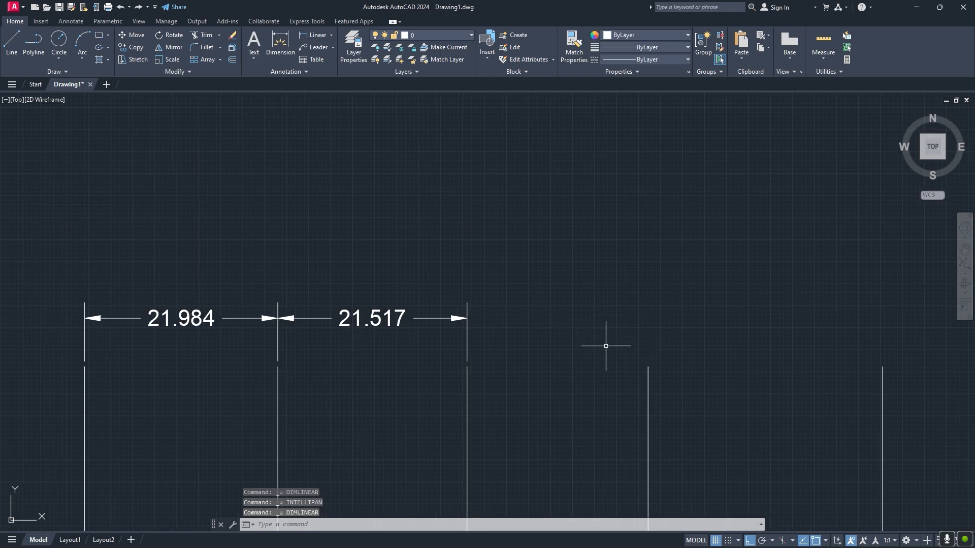
key("ctrl+z")
scroll(551, 348, "down", 2)
middle_click_drag(533, 360, 475, 359)
left_click(366, 319)
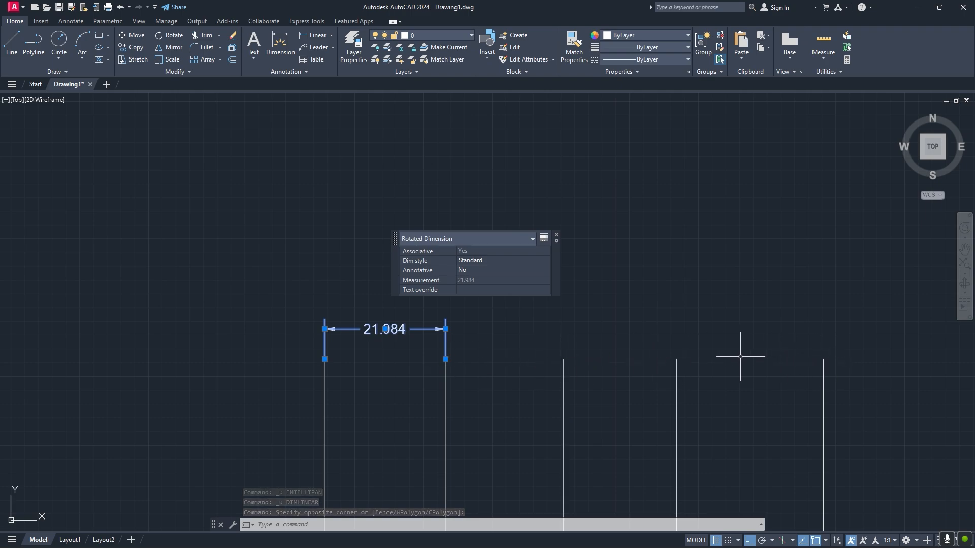
key("Escape")
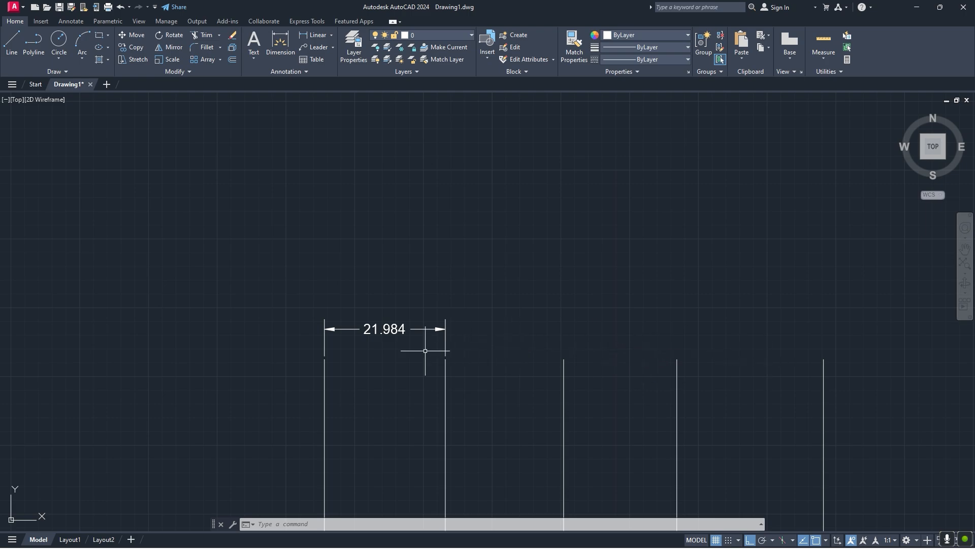
Dimension the gap between the second and third vertical lines again with a linear dimension level with the first.
type("li")
key("Return")
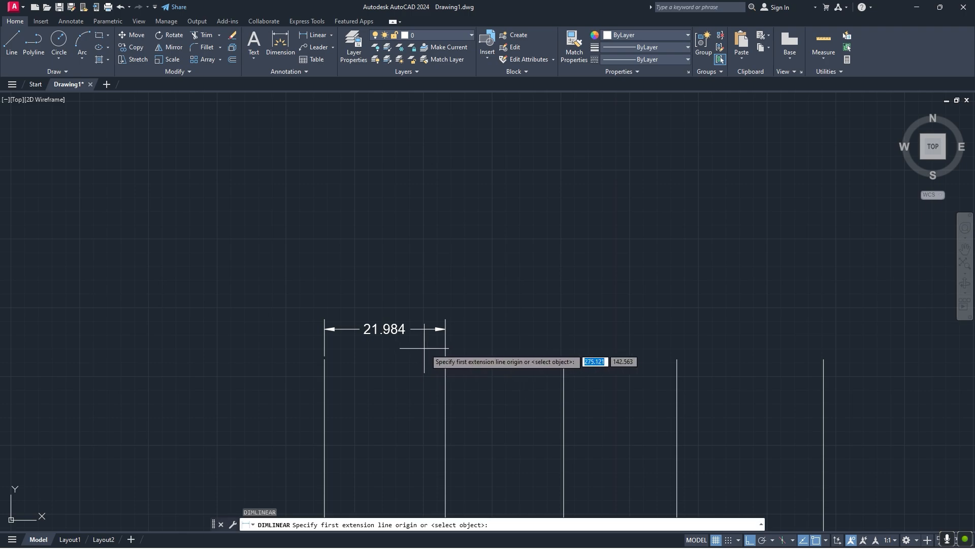
left_click(446, 360)
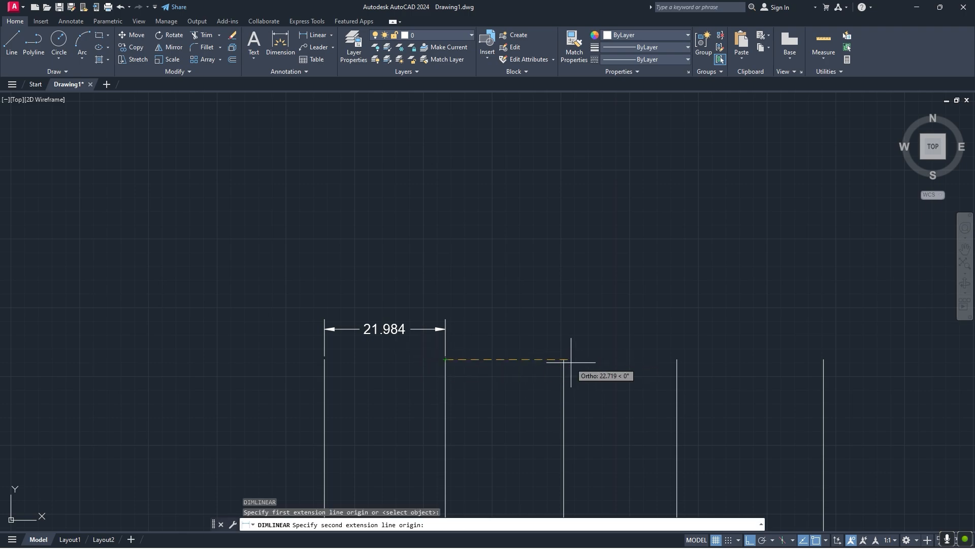
left_click(564, 359)
left_click(508, 329)
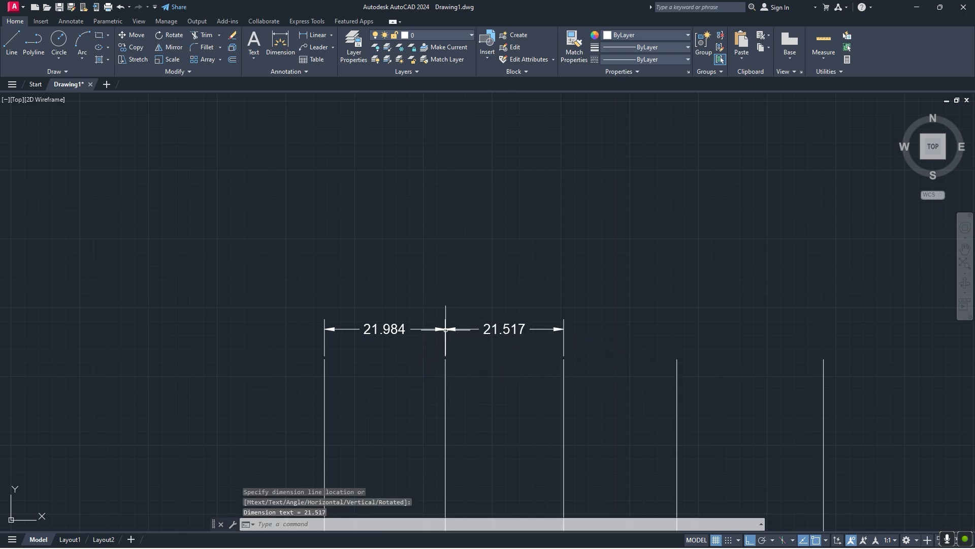
Dimension the gap between the third and fourth vertical lines again, level with the existing linear dimensions.
key("Return")
left_click(564, 359)
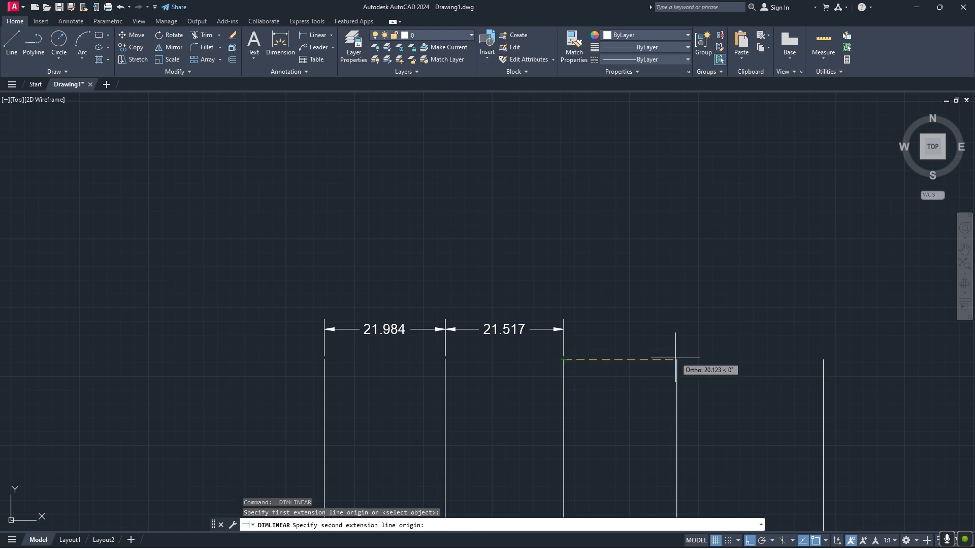
left_click(676, 360)
left_click(564, 329)
Dimension the gap between the fourth and fifth vertical lines again, level with the existing linear dimensions.
key("Return")
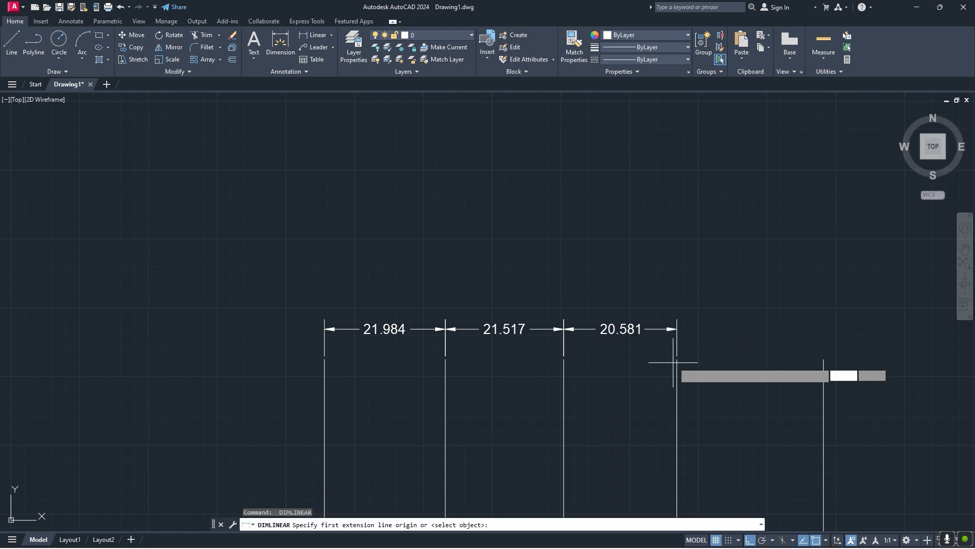
left_click(677, 359)
left_click(824, 359)
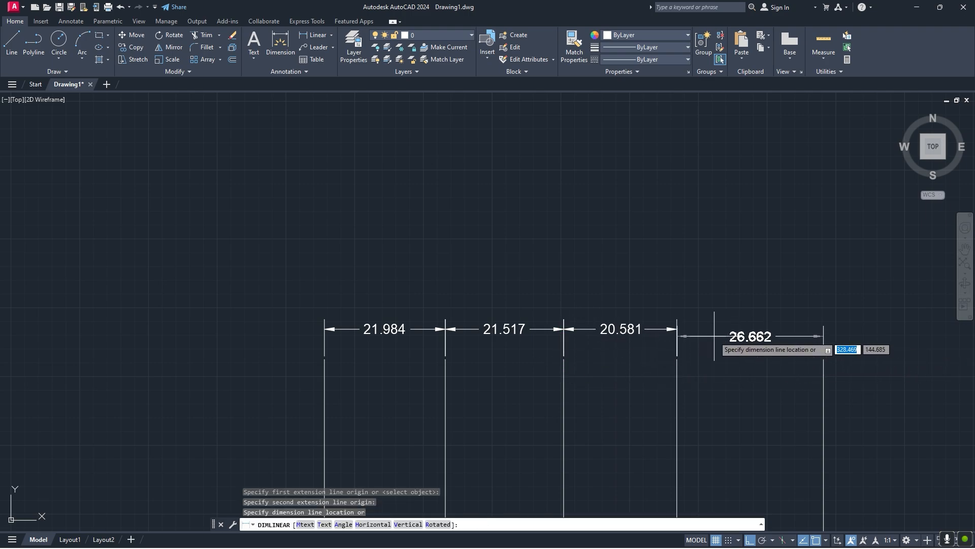
left_click(679, 329)
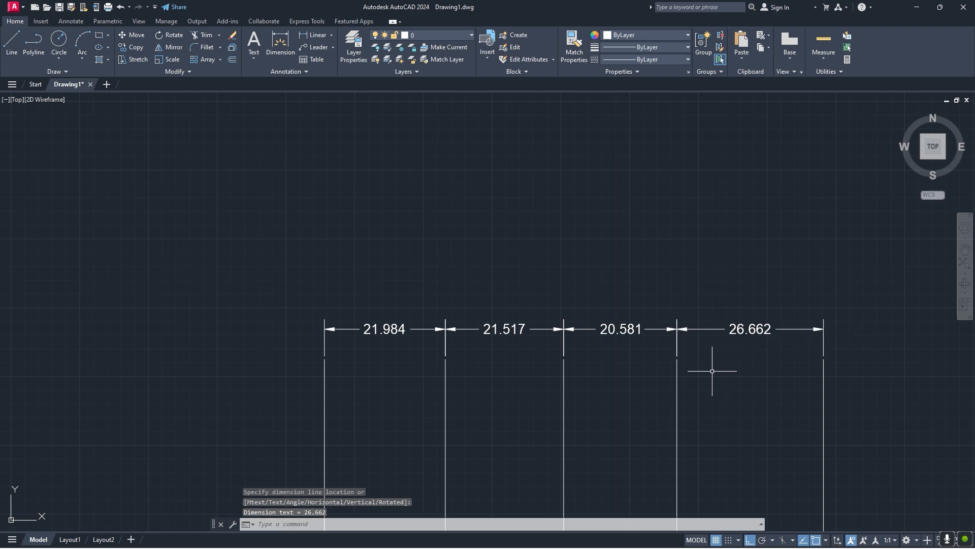
Undo the three repeated linear dimensions, keeping only the one between the first and second vertical lines.
key("ctrl+z")
key("ctrl+z")
key("ctrl+z")
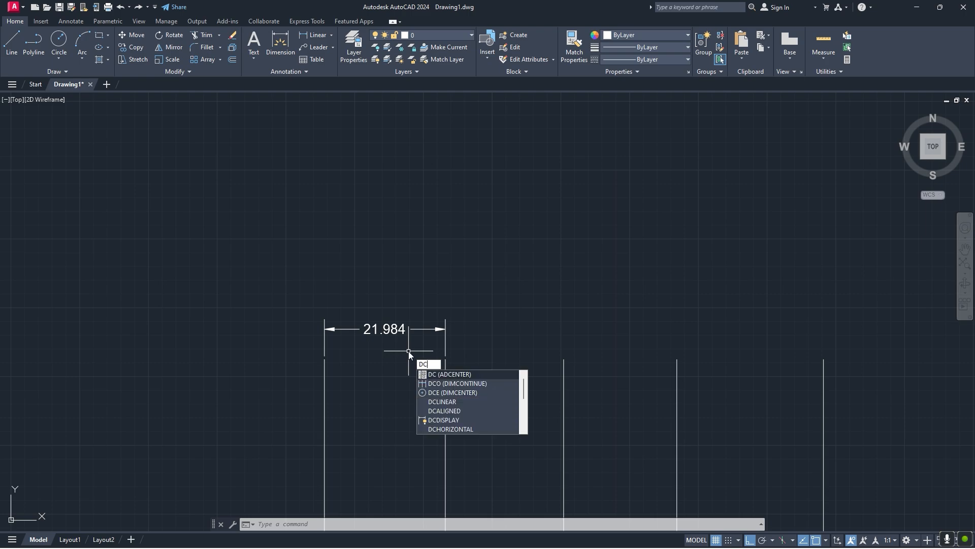
Continue the first linear dimension with DIMCONTINUE through the top endpoints of the third, fourth, fifth and sixth vertical lines.
type("o")
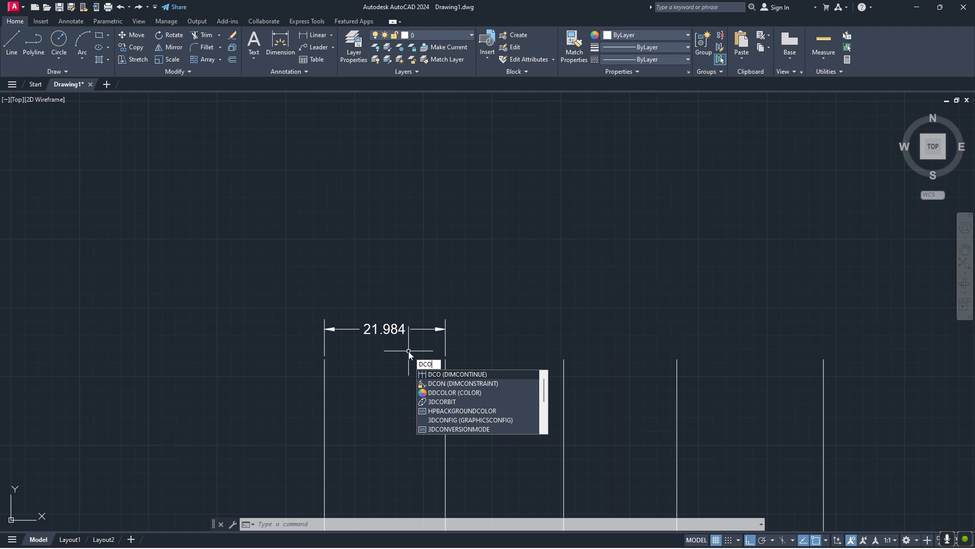
key("Return")
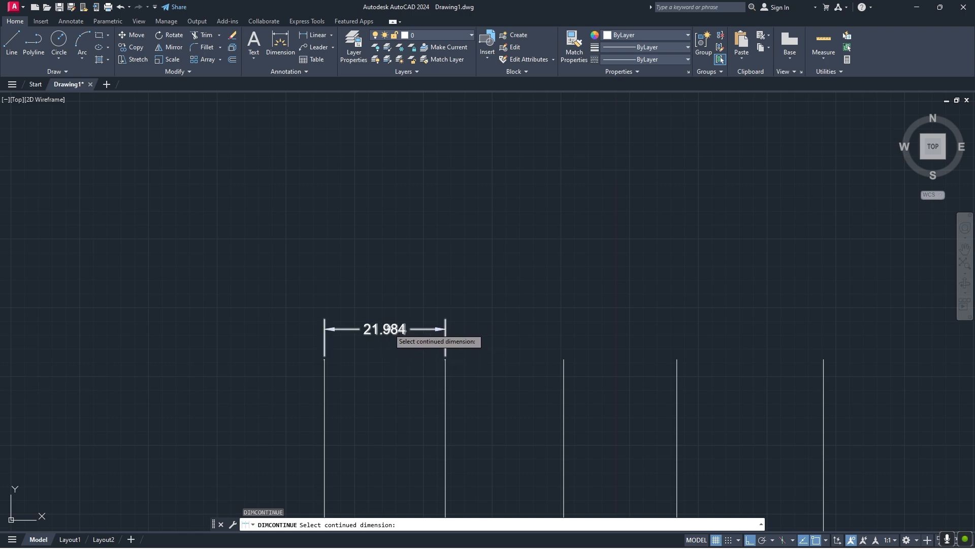
left_click(401, 330)
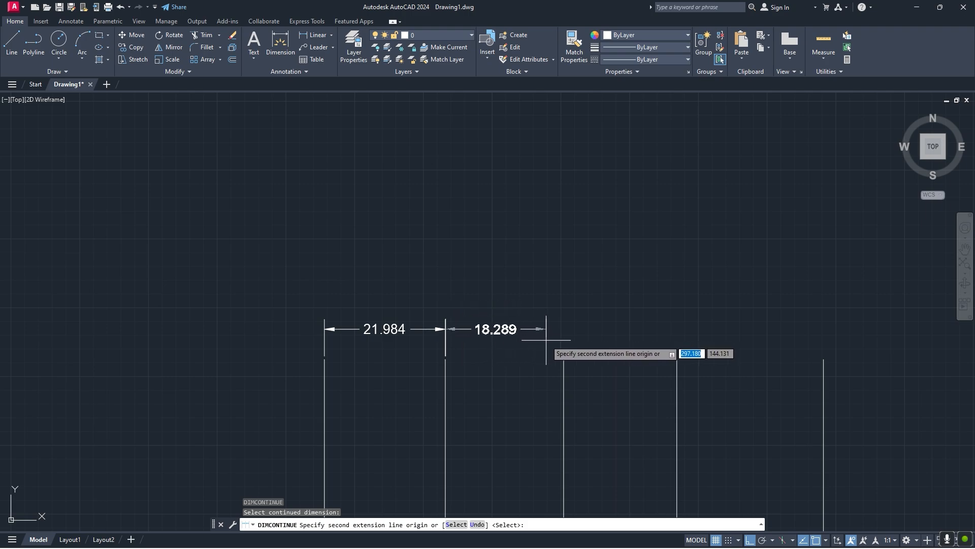
left_click(564, 360)
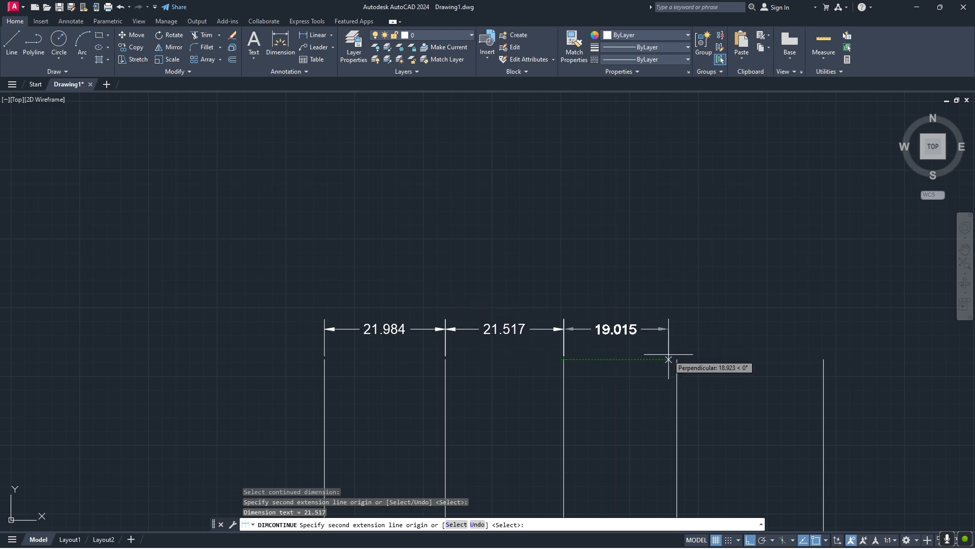
left_click(676, 360)
left_click(824, 359)
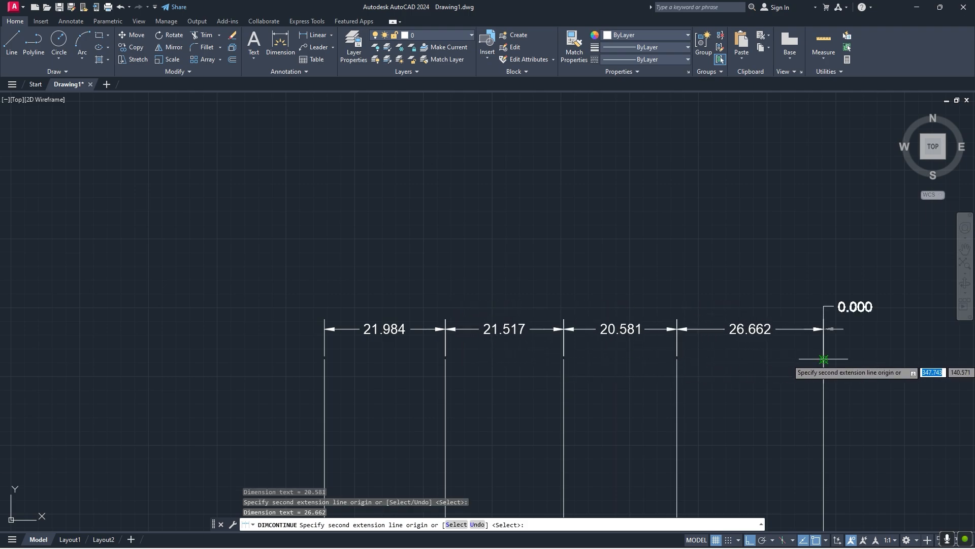
middle_click_drag(868, 360, 680, 367)
left_click(796, 366)
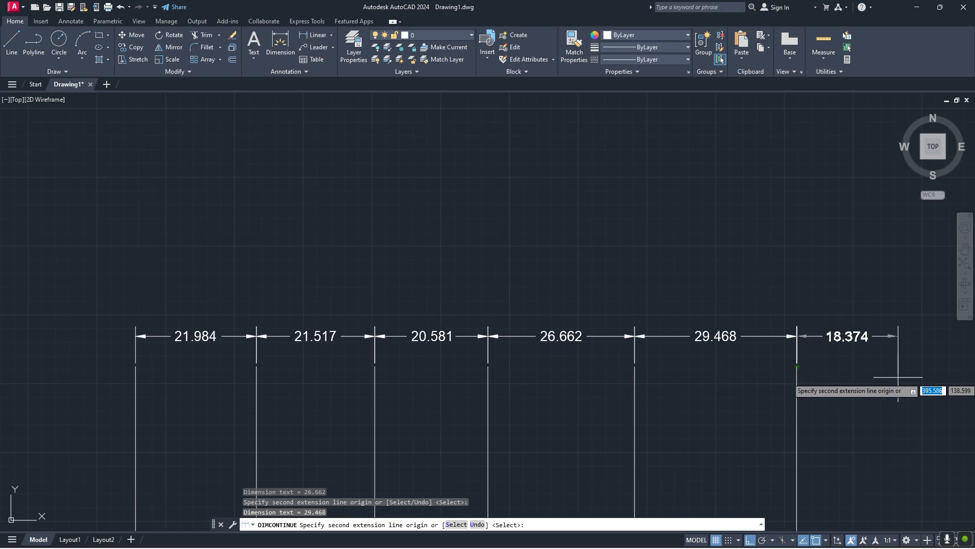
key("Escape")
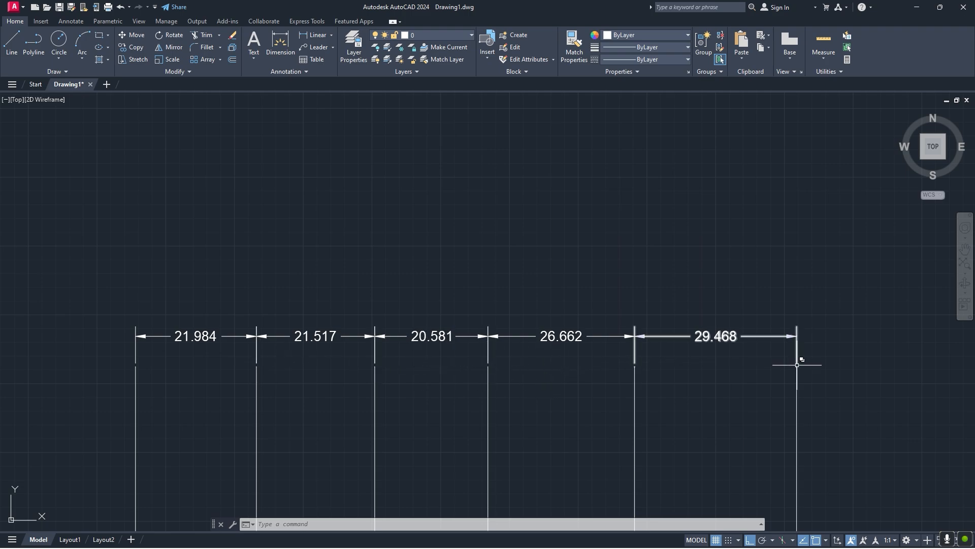
left_click(730, 359)
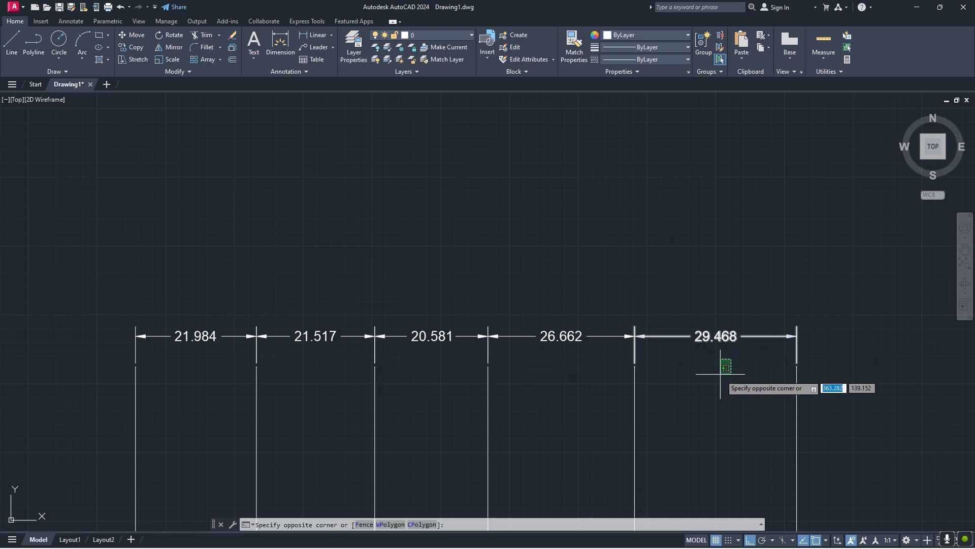
left_click(720, 373)
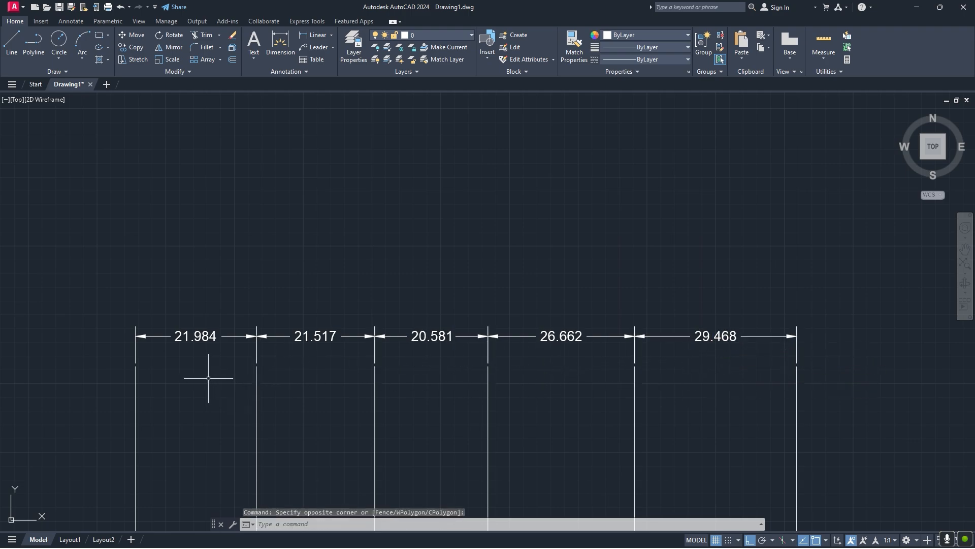
Add a linear dimension from the first to the third vertical line, placed above the continued dimension chain.
type("dli")
key("Return")
left_click(135, 365)
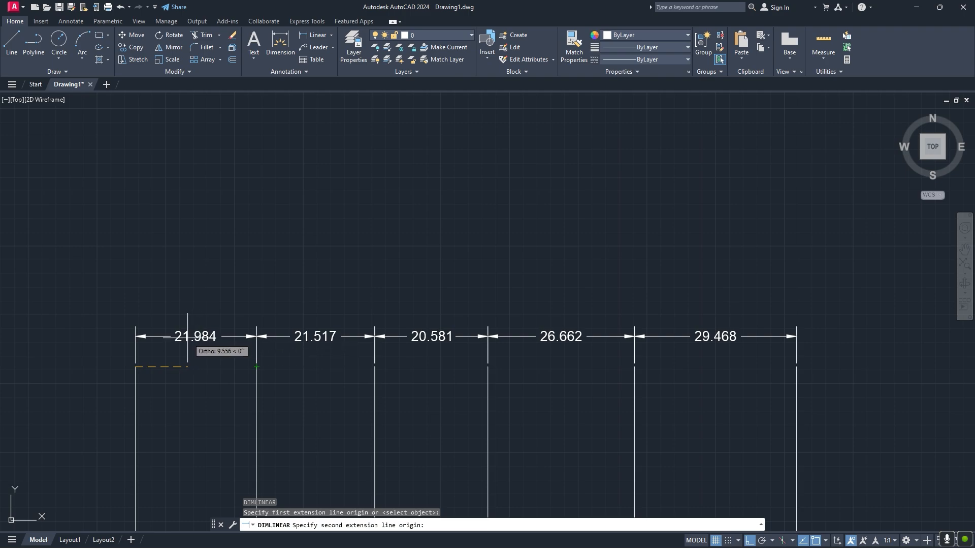
left_click(375, 365)
left_click(381, 297)
Add a linear dimension from the first to the fourth vertical line, stacked above the first-to-third dimension.
key("Return")
left_click(135, 366)
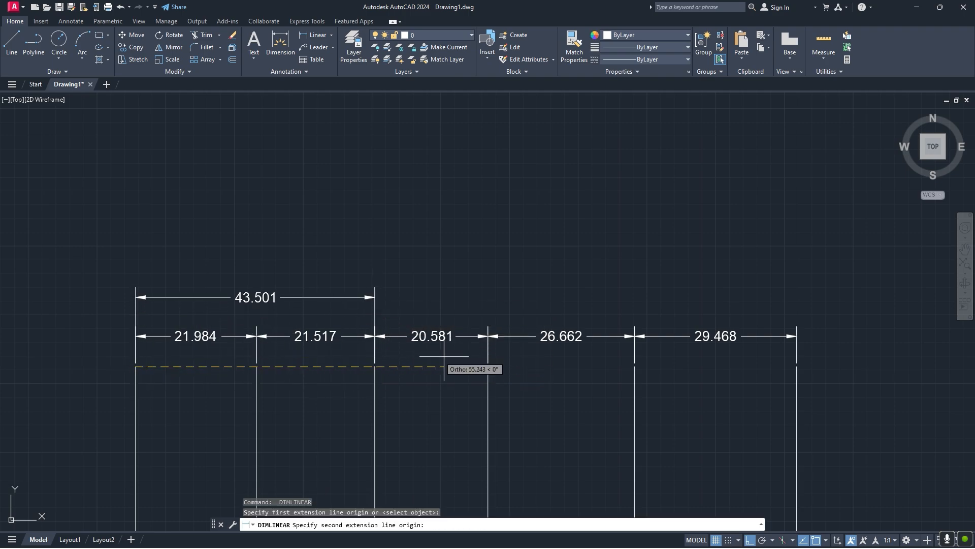
left_click(488, 366)
left_click(488, 273)
Add a linear dimension from the first to the fifth vertical line, stacked above the first-to-fourth dimension.
key("Return")
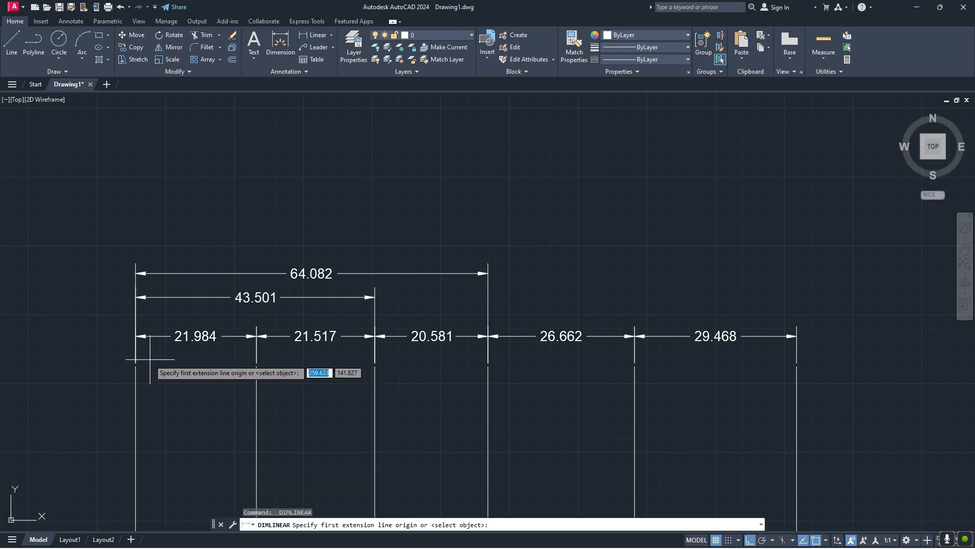
left_click(135, 365)
left_click(635, 365)
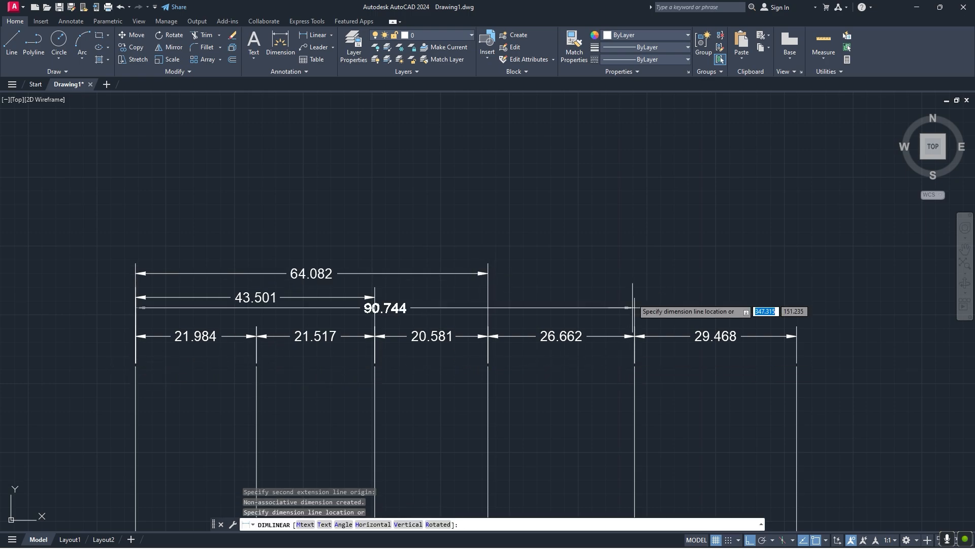
left_click(635, 244)
left_click(144, 389)
left_click(107, 383)
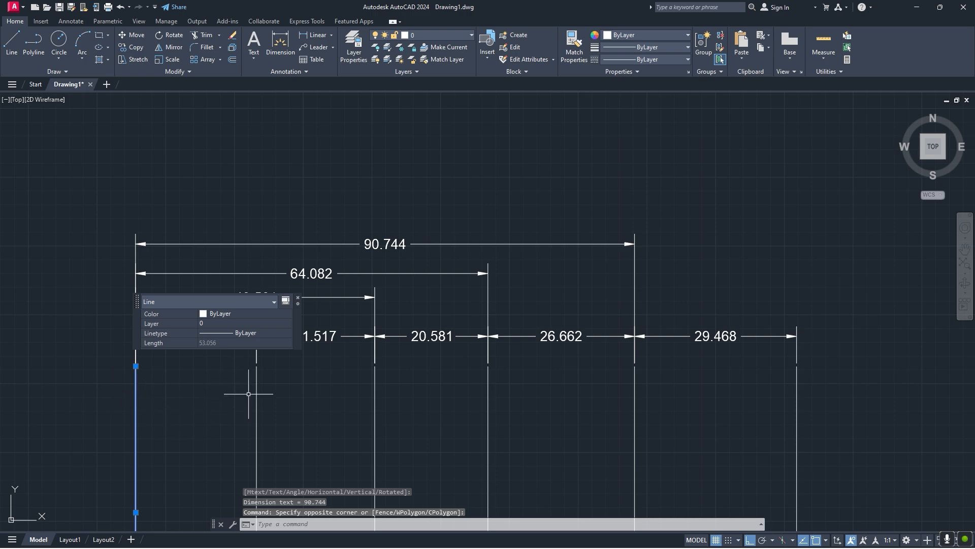
key("Escape")
Delete the three stacked dimensions running from the first line to the third, fourth and fifth vertical lines.
left_click(436, 298)
left_click(235, 227)
key("Delete")
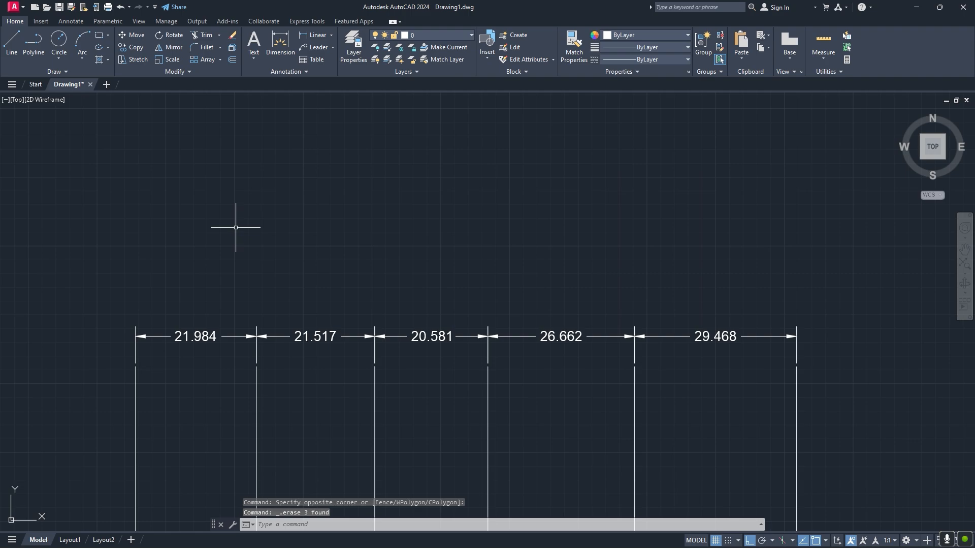
Delete the four continued dimensions between the second and sixth vertical lines, keeping only the first-to-second dimension.
left_click(739, 370)
left_click(704, 292)
key("Delete")
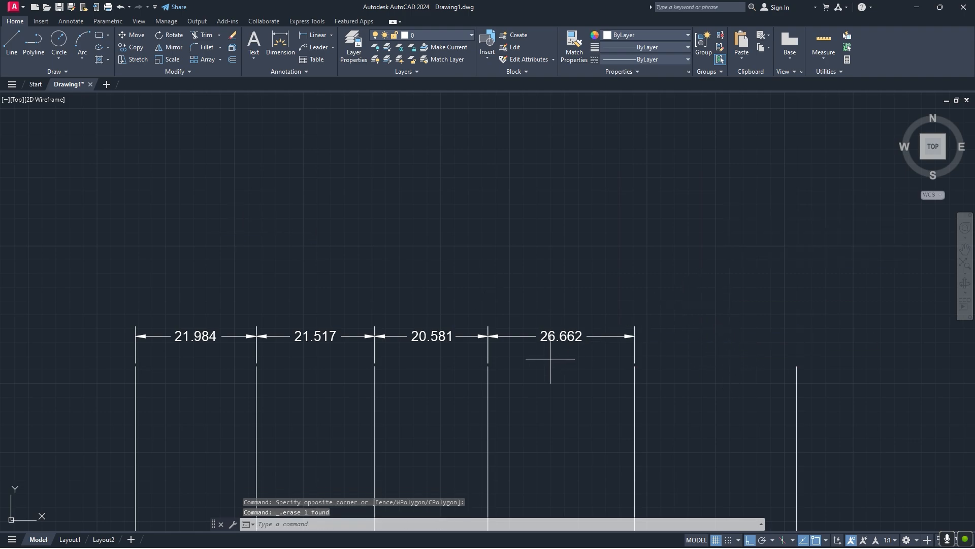
left_click(550, 359)
left_click(531, 314)
key("Delete")
left_click(436, 344)
left_click(427, 316)
key("Delete")
left_click(333, 357)
left_click(311, 320)
key("Delete")
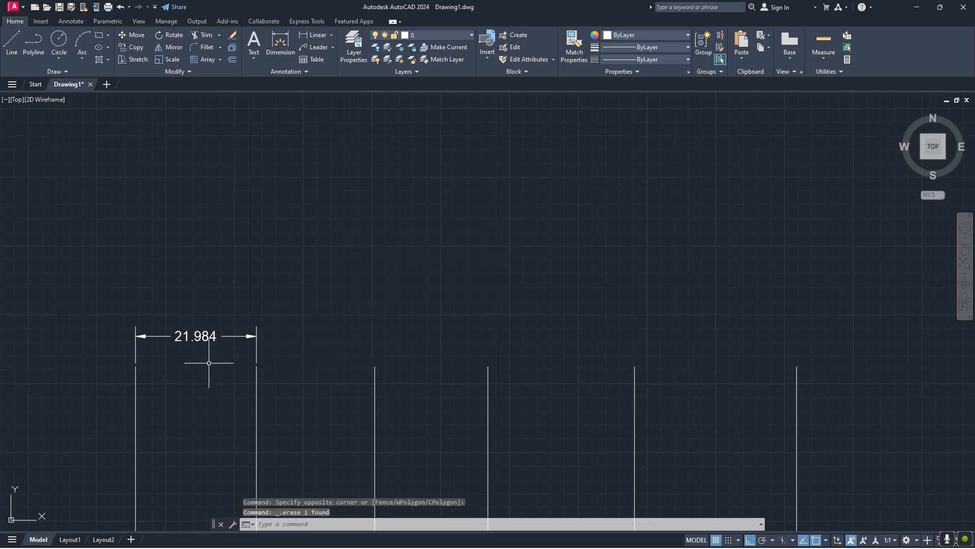
Try DIMBASELINE from the second-line side of the remaining dimension, adding baseline dimensions to the third and fourth vertical lines.
middle_click_drag(184, 366, 294, 373)
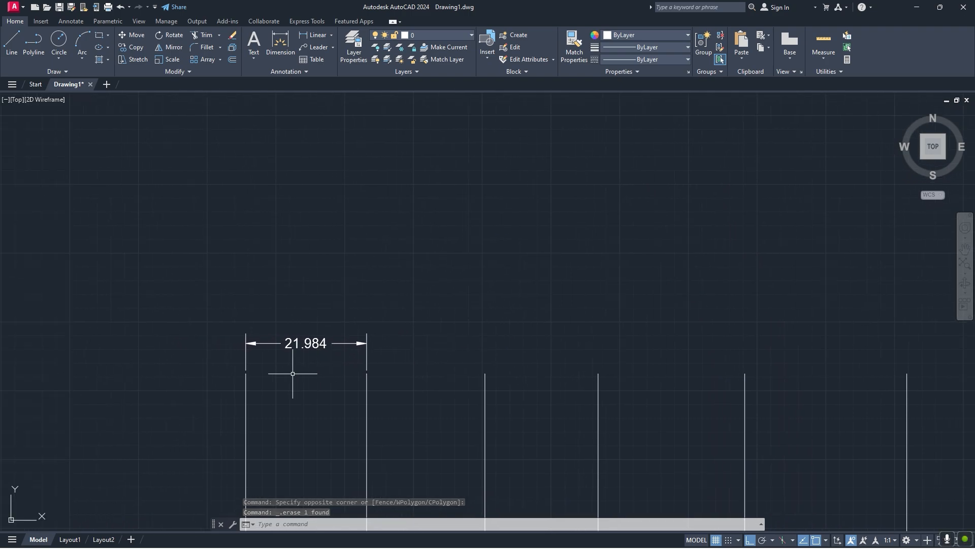
type("dim")
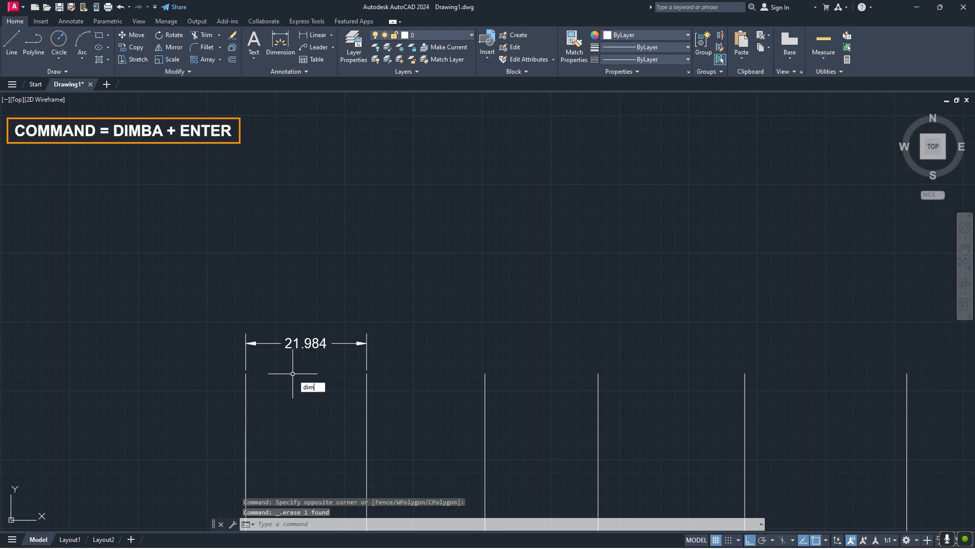
type("ba")
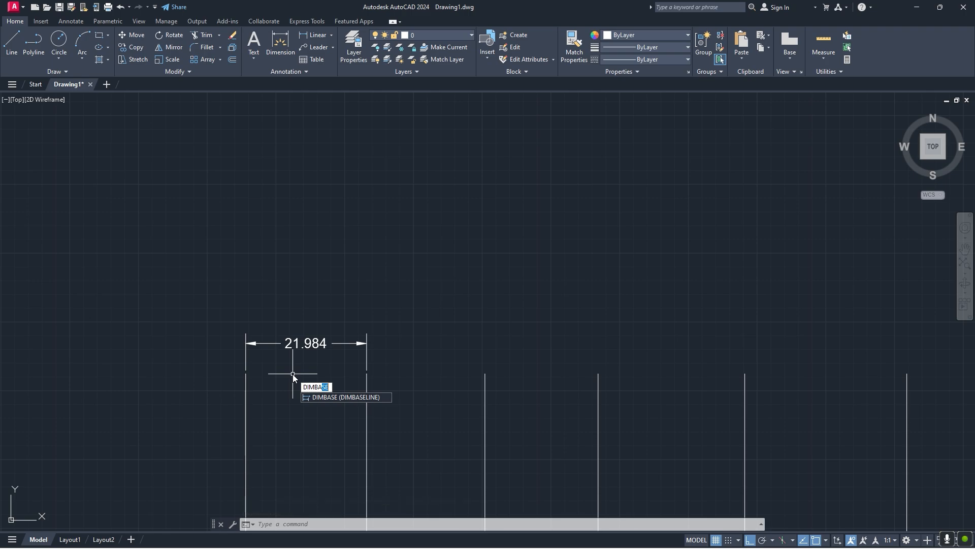
key("Return")
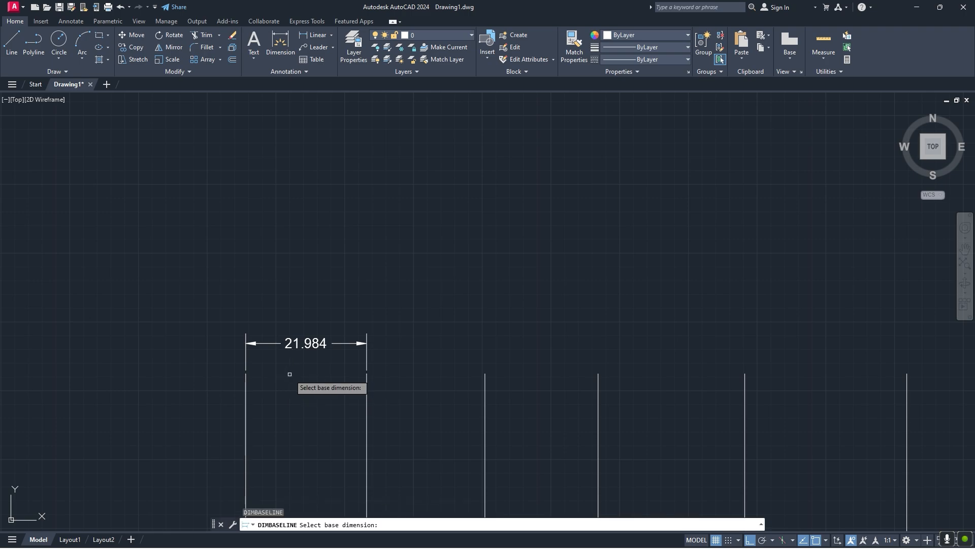
left_click(315, 341)
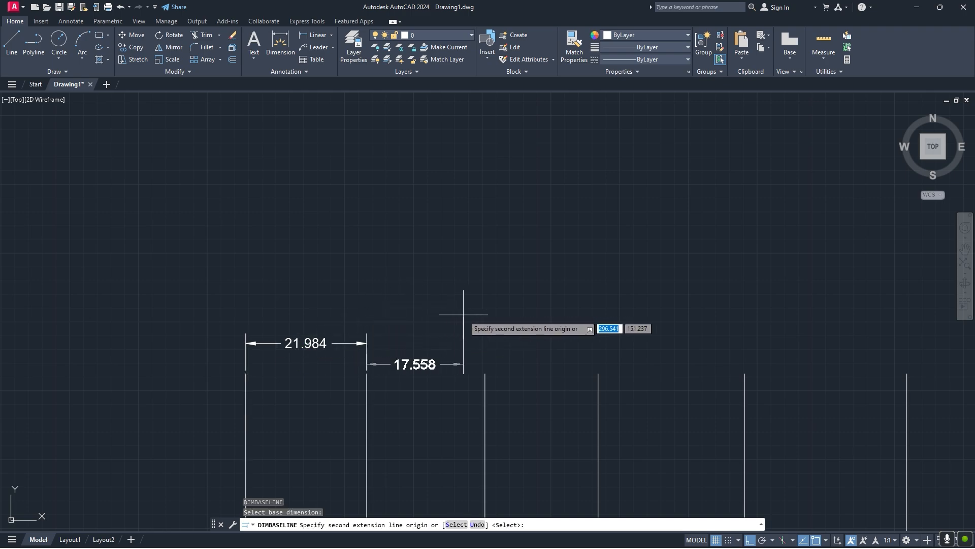
left_click(485, 374)
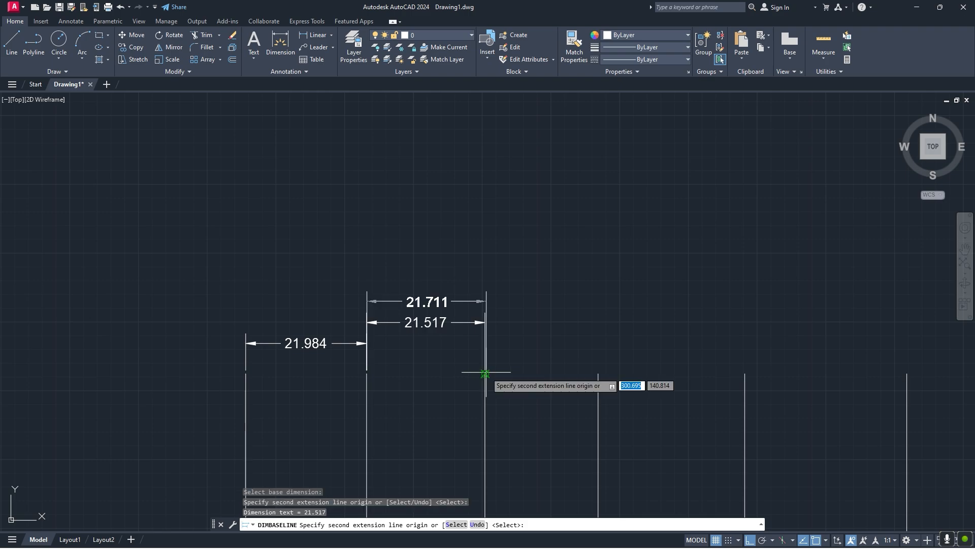
left_click(599, 373)
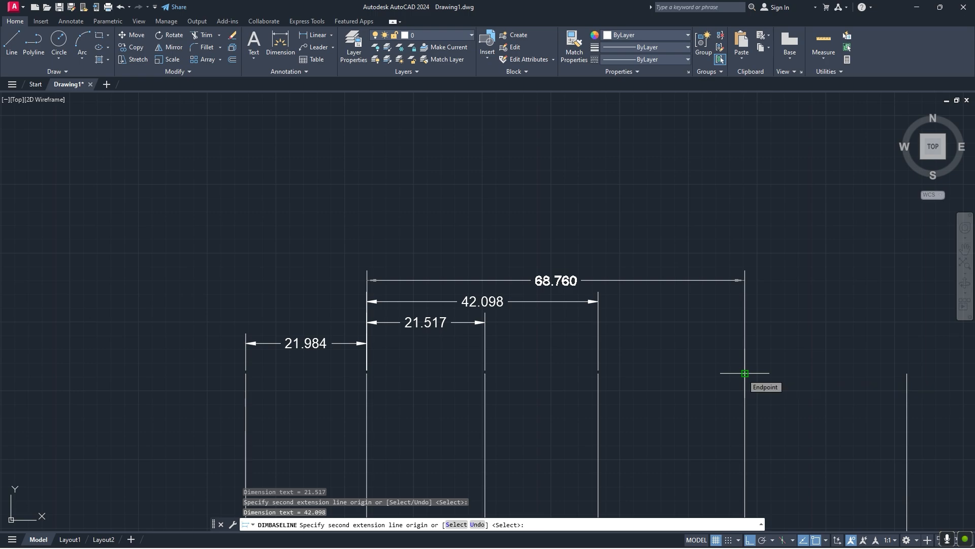
key("Escape")
Delete the two baseline dimensions measured from the second vertical line.
left_click(533, 338)
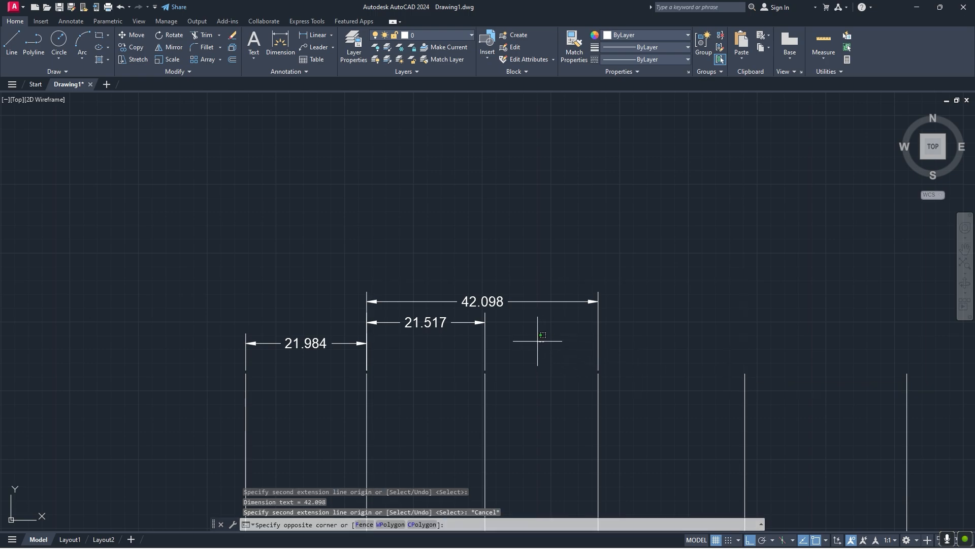
left_click(421, 265)
key("Delete")
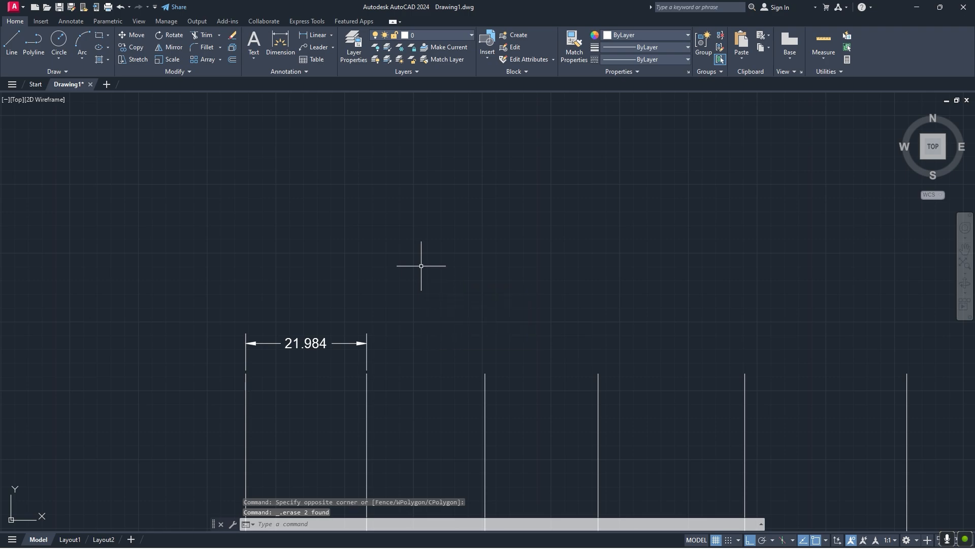
Create baseline dimensions from the first vertical line to the third, fourth, fifth and sixth lines, using the first-line extension as the base.
key("Return")
left_click(246, 383)
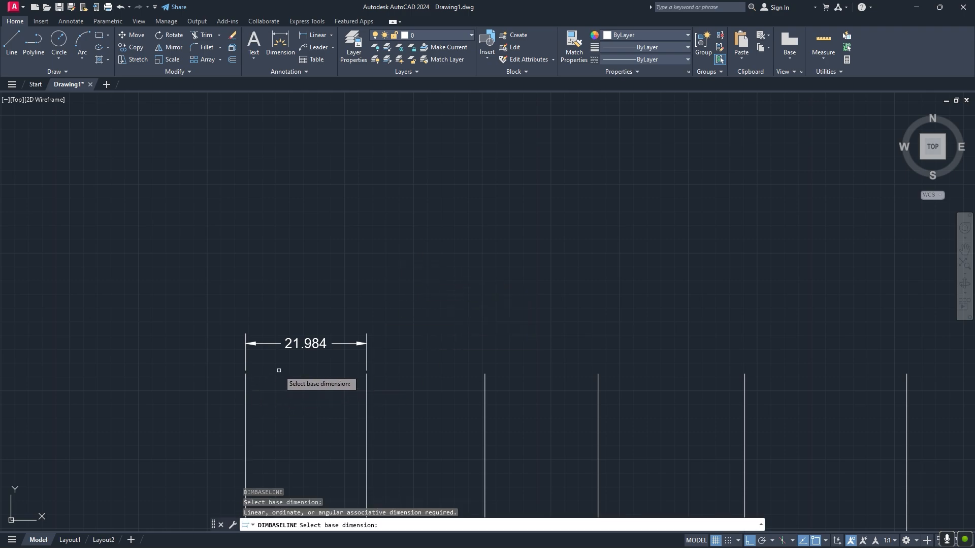
left_click(246, 371)
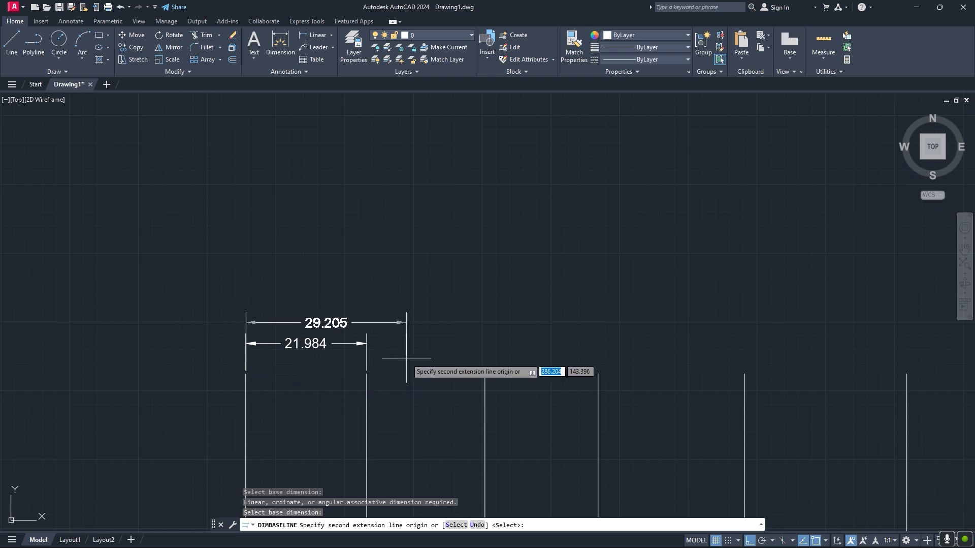
left_click(485, 374)
left_click(598, 373)
left_click(746, 374)
left_click(907, 373)
middle_click_drag(836, 371, 711, 371)
key("Escape")
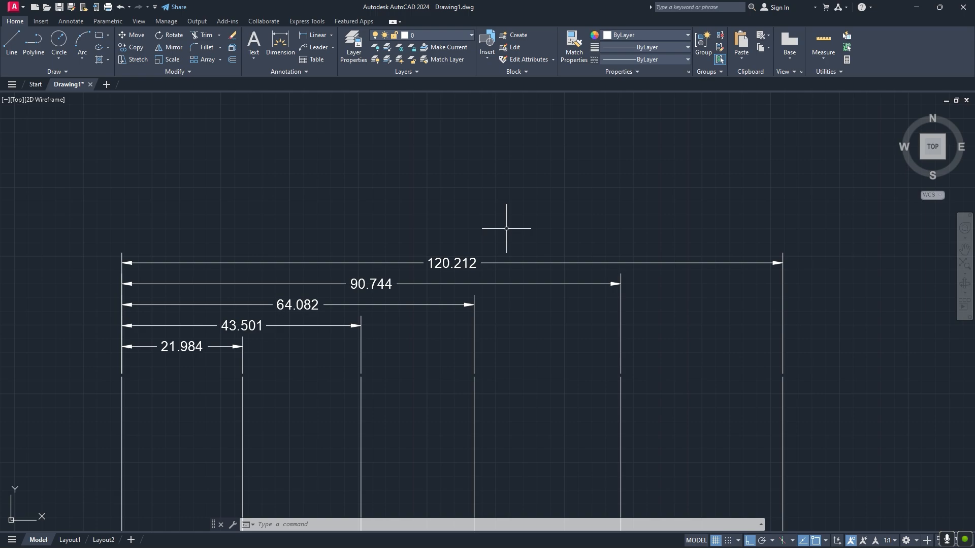
Space the four upper baseline dimensions evenly with DIMSPACE, using the first-to-second dimension as base and the Auto option.
type("DIMSp")
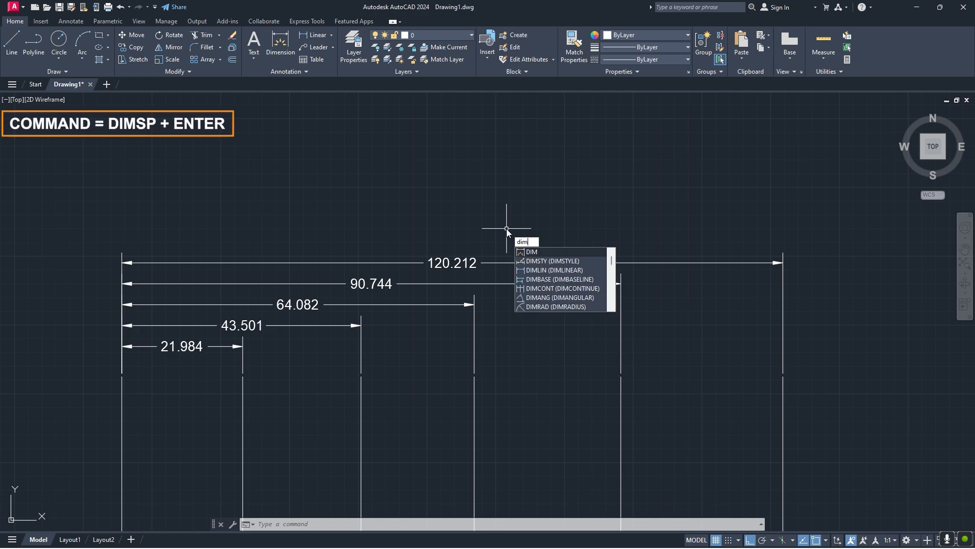
type("ace")
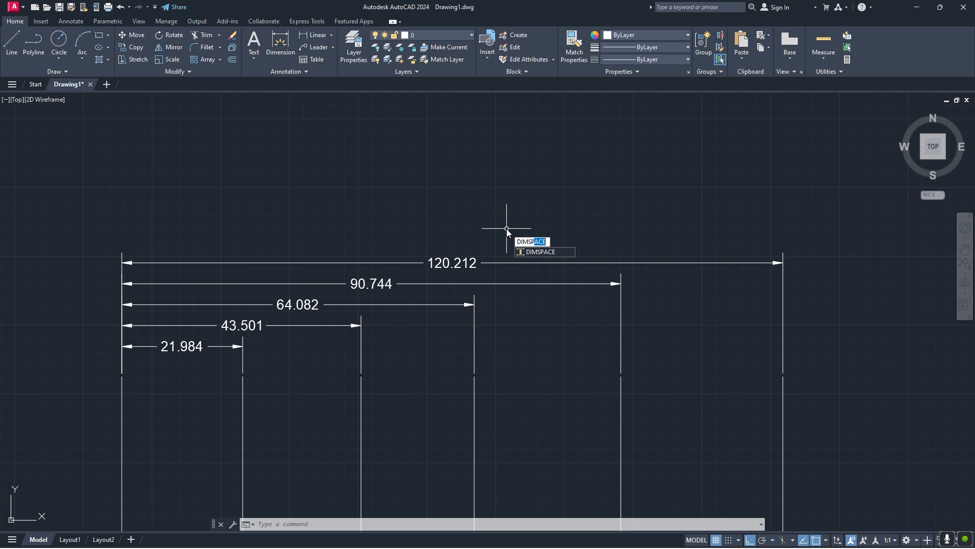
key("Return")
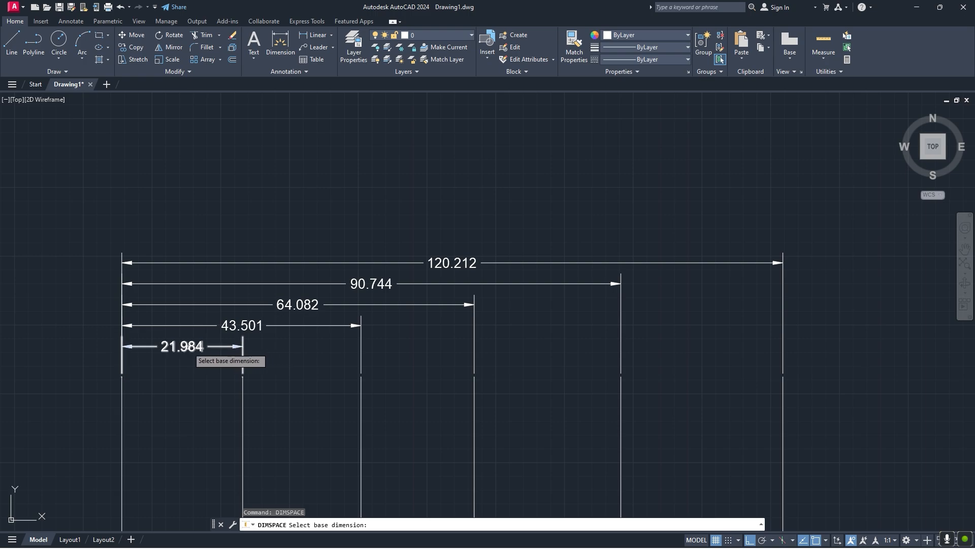
left_click(182, 349)
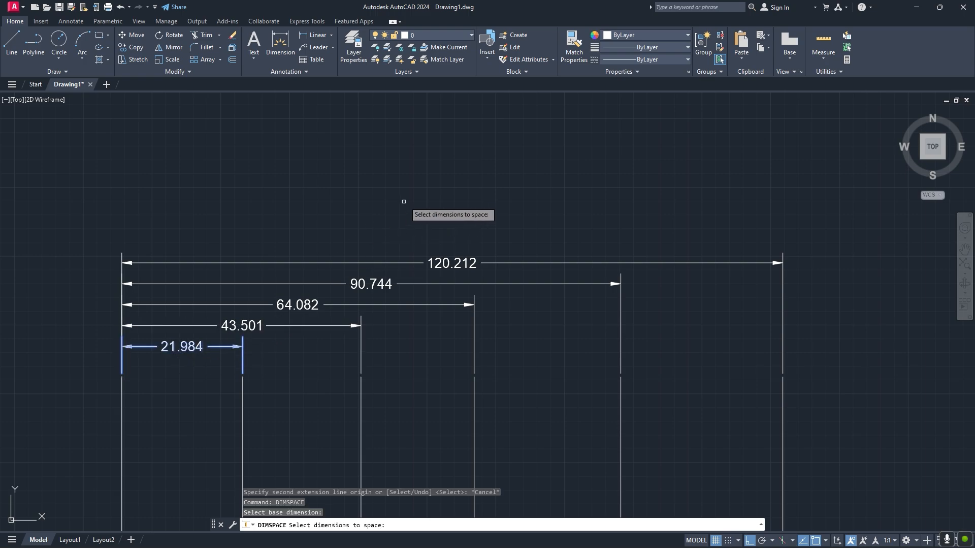
left_click_drag(465, 228, 238, 318)
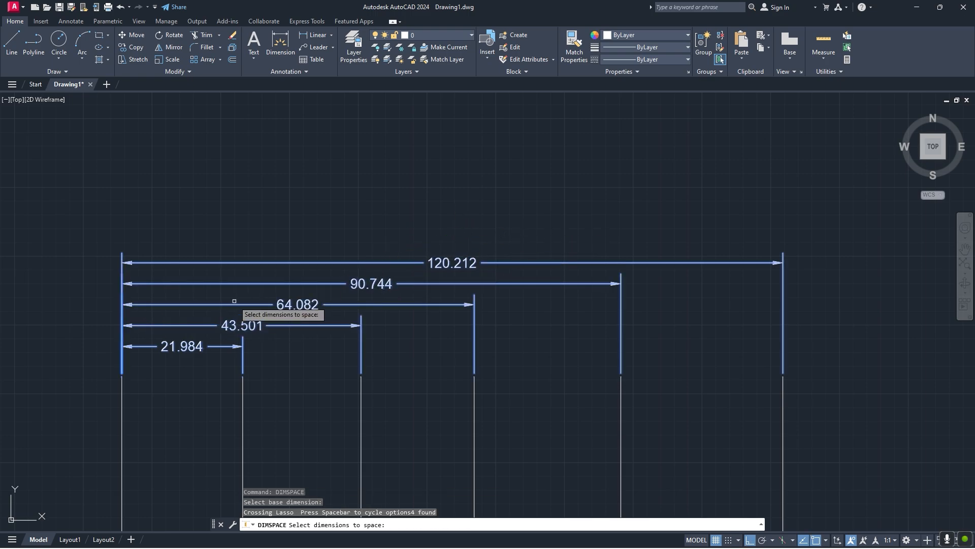
key("Return")
type("A")
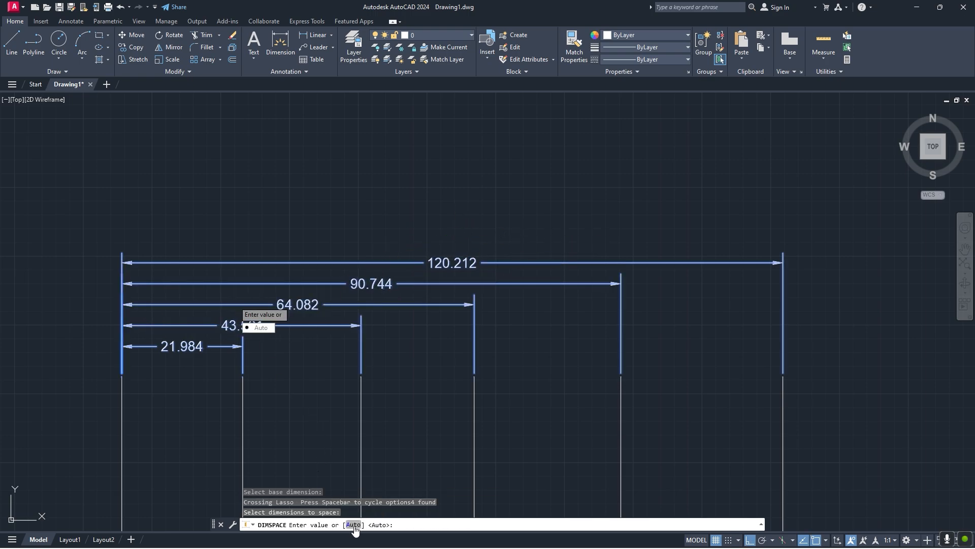
key("Return")
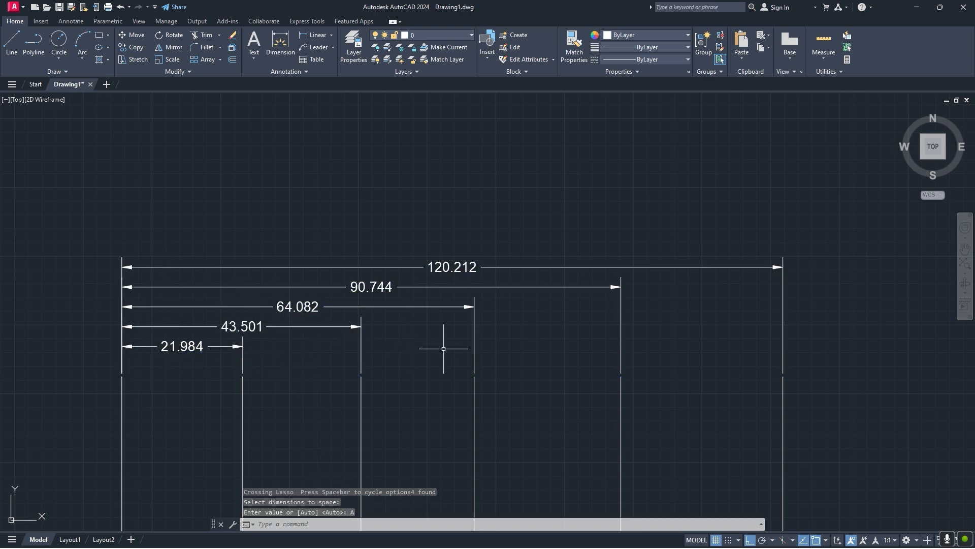